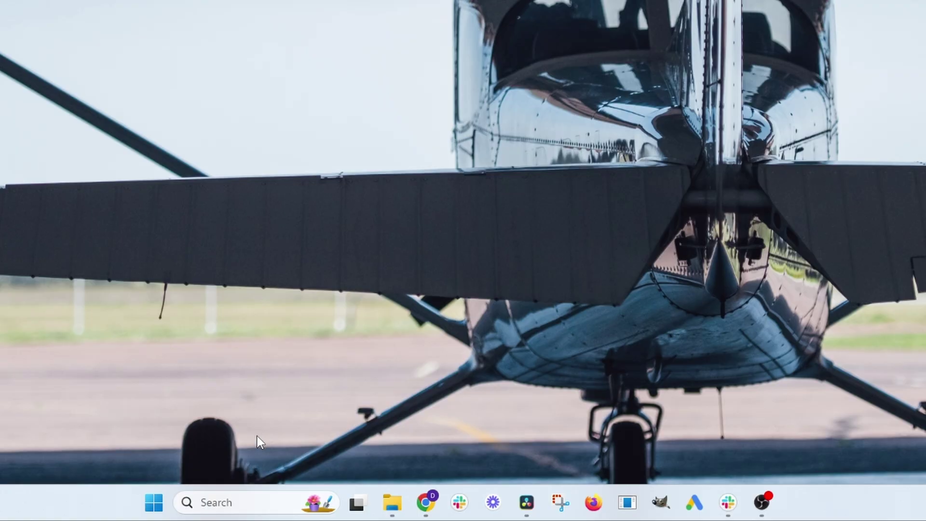
Pair the DualSense Wireless Controller over Bluetooth from Windows Bluetooth & devices settings.
click(237, 492)
text(bluetooth)
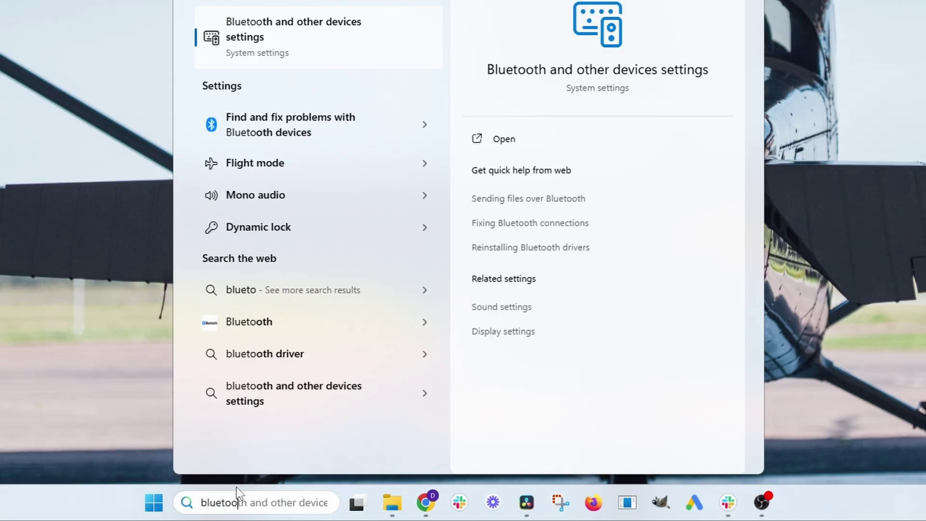
click(364, 32)
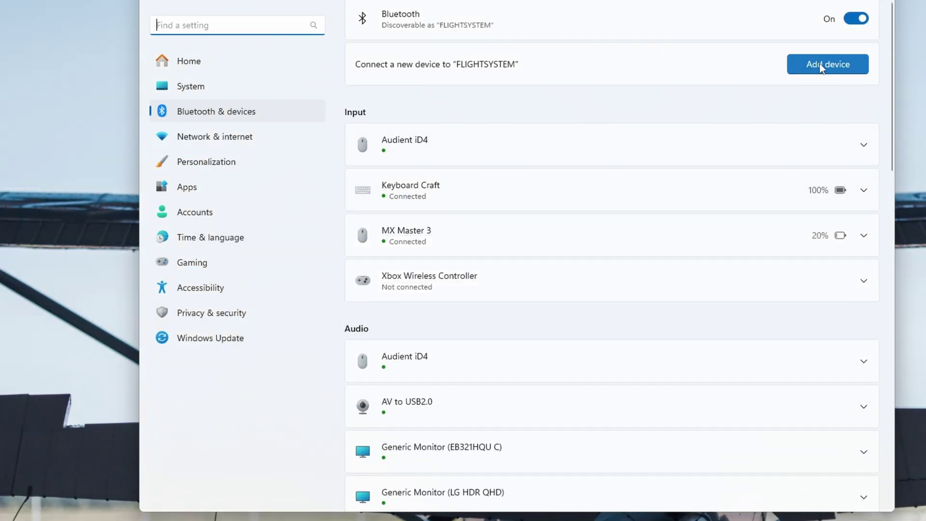
click(819, 65)
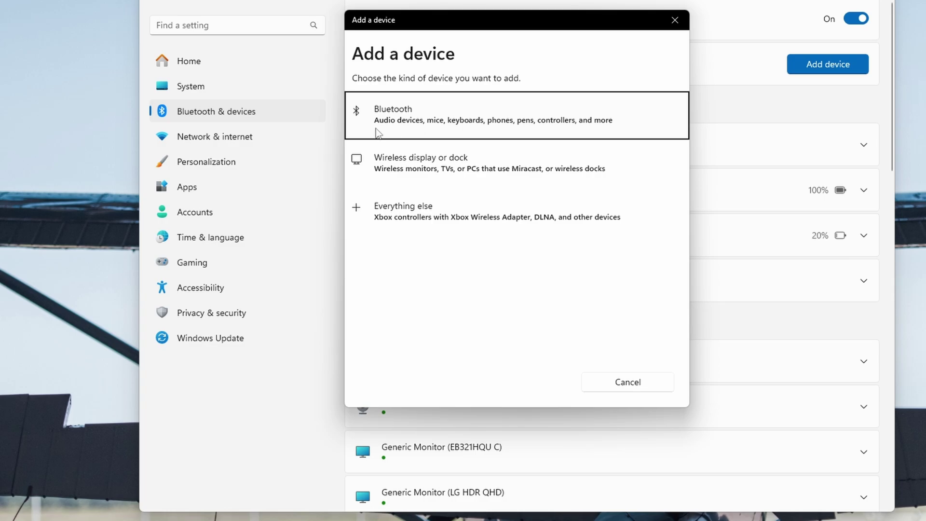
click(389, 118)
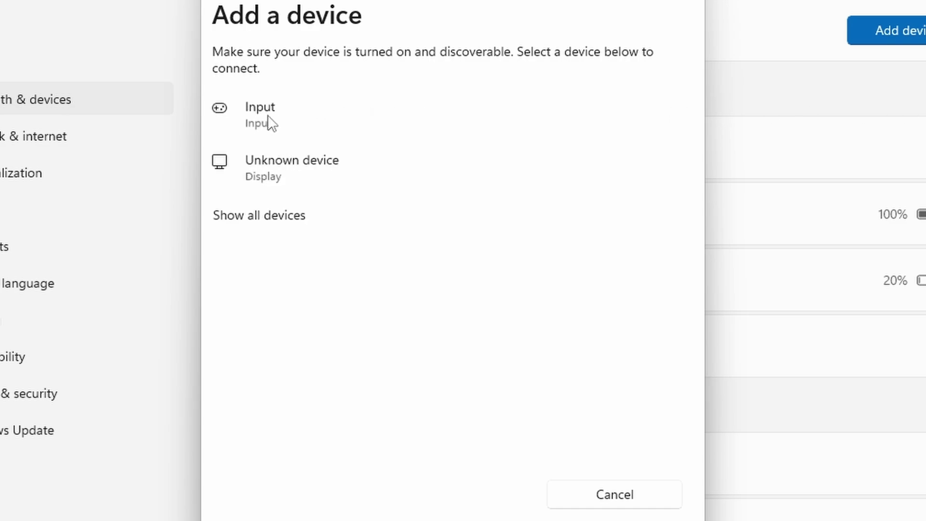
click(268, 116)
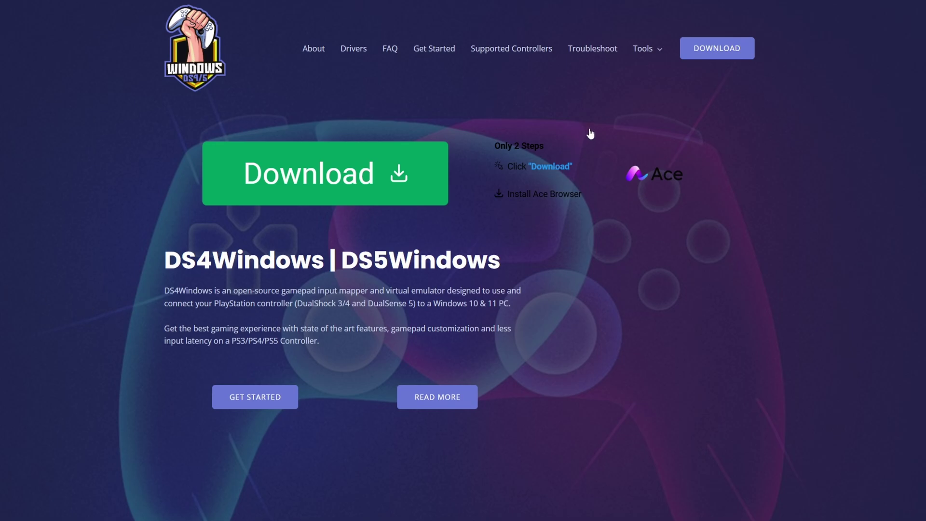
Download DS4Windows_3.3.3_x64.zip from the DS4Windows website's download page.
click(697, 54)
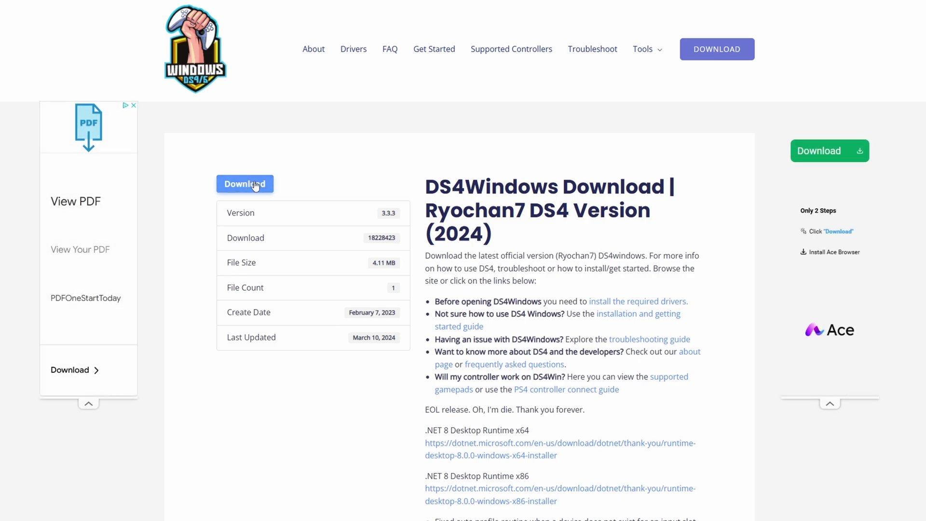
click(261, 185)
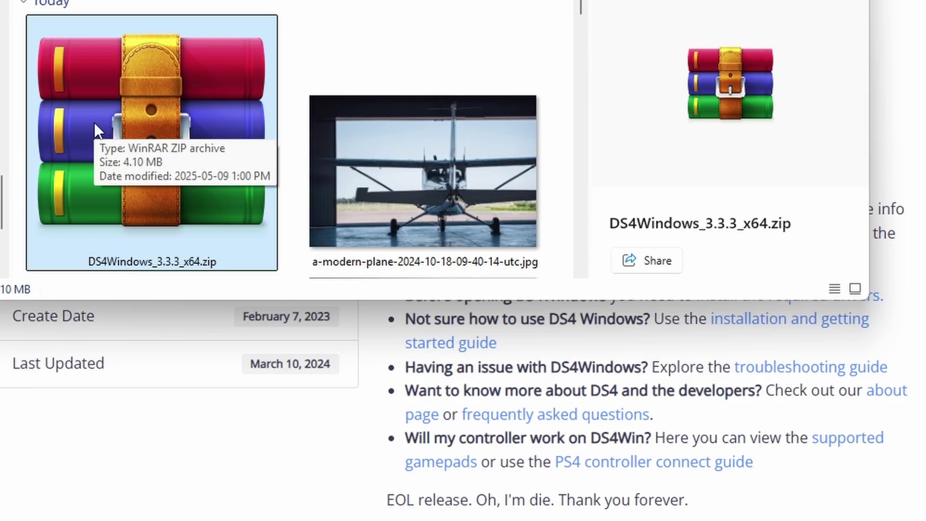
Extract DS4Windows_3.3.3_x64.zip and run DS4Windows.exe from the extracted folder.
right_click(167, 129)
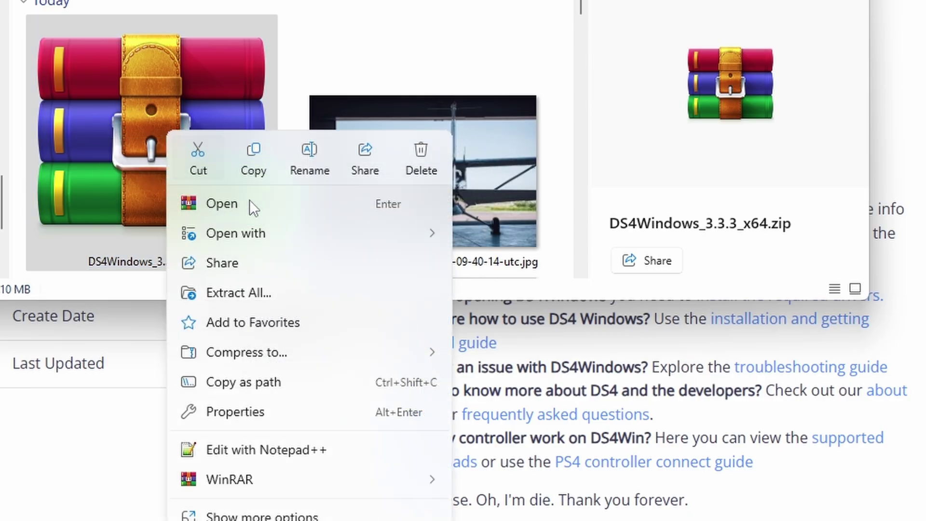
click(256, 290)
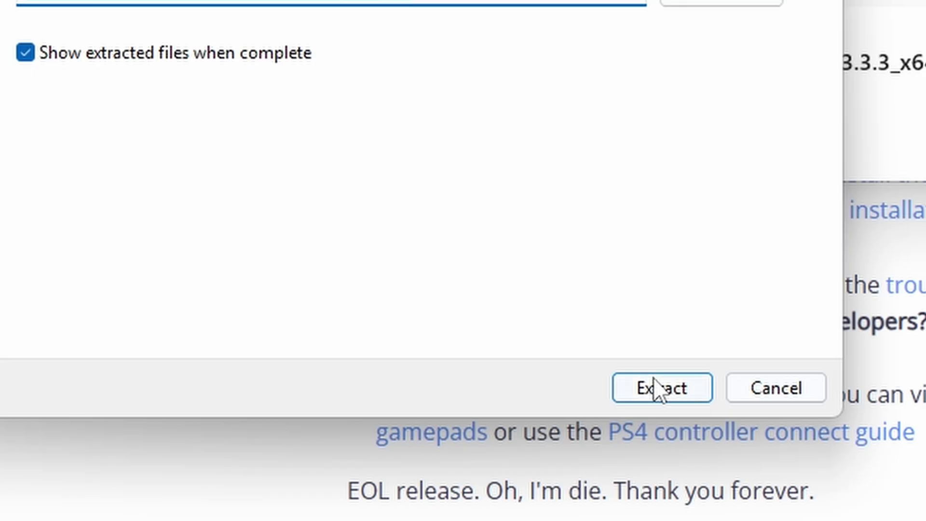
click(584, 430)
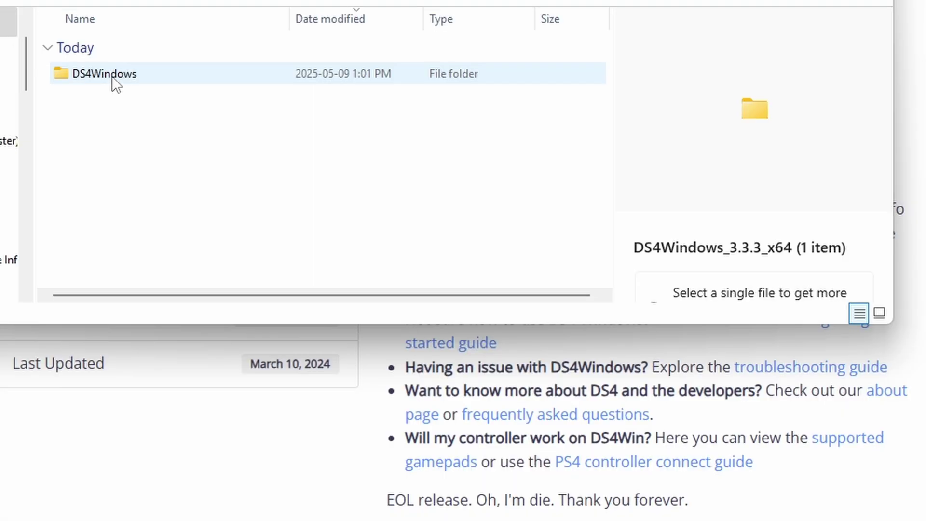
double_click(116, 84)
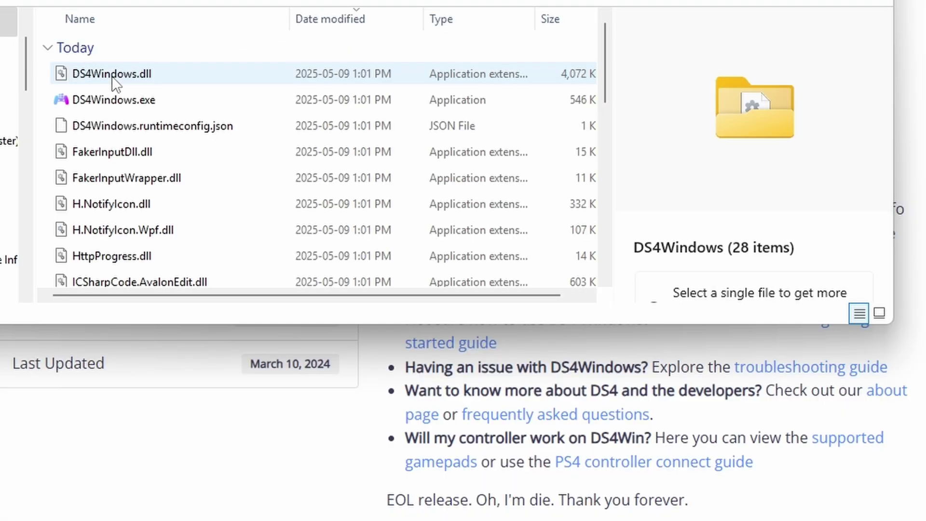
click(118, 102)
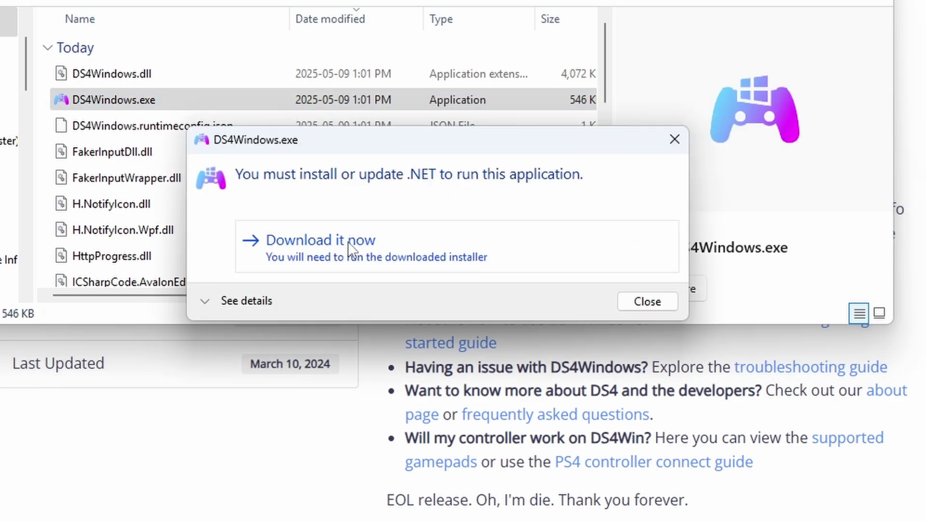
Download and install Microsoft Windows Desktop Runtime 8.0.15 (x64), then close its installer.
click(348, 241)
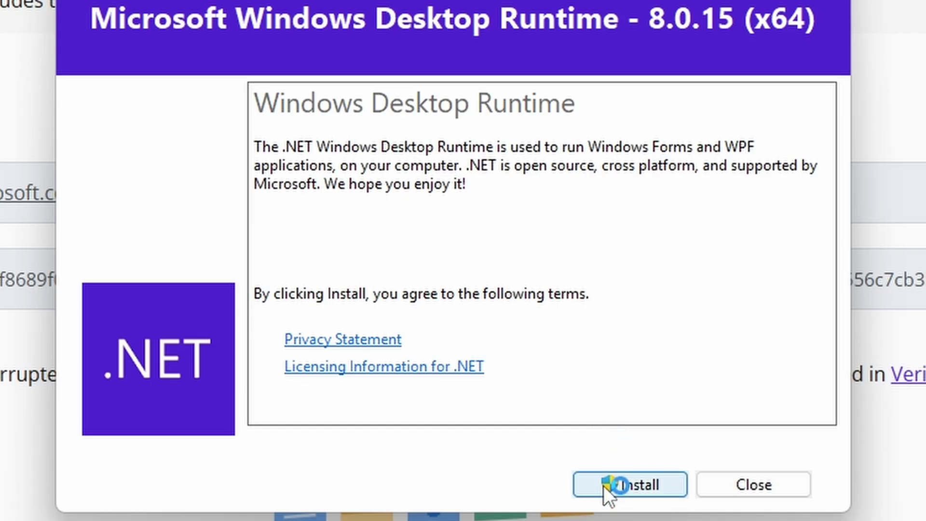
click(605, 485)
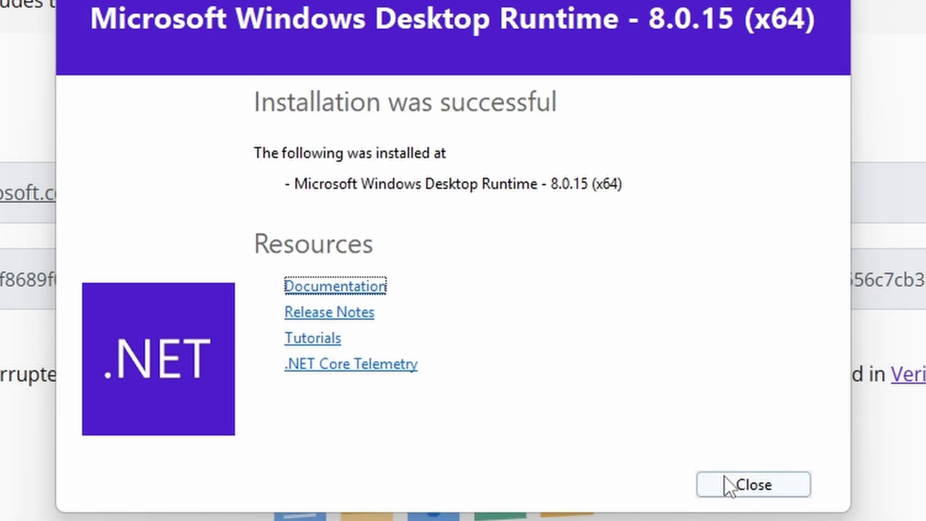
click(737, 484)
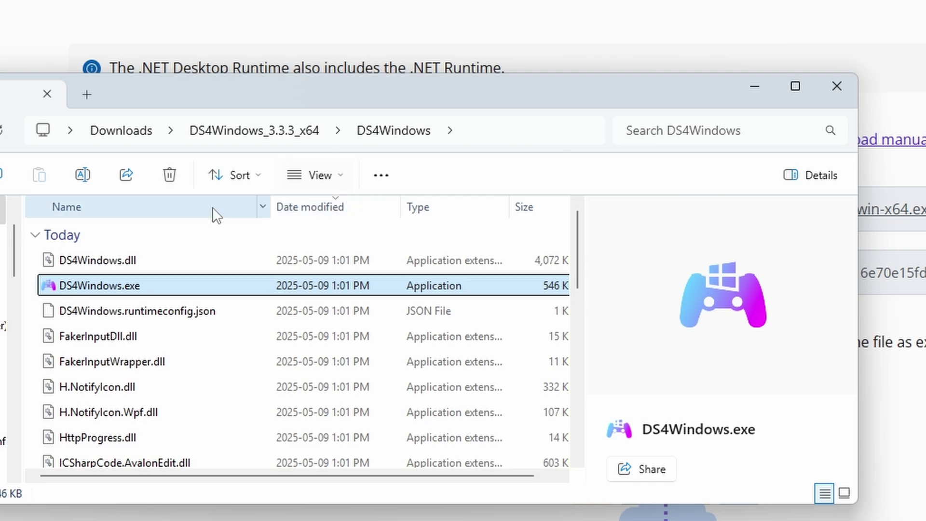
Launch DS4Windows and choose Appdata as the location for its profiles and settings.
scroll(199, 304, down, 3)
scroll(203, 318, up, 3)
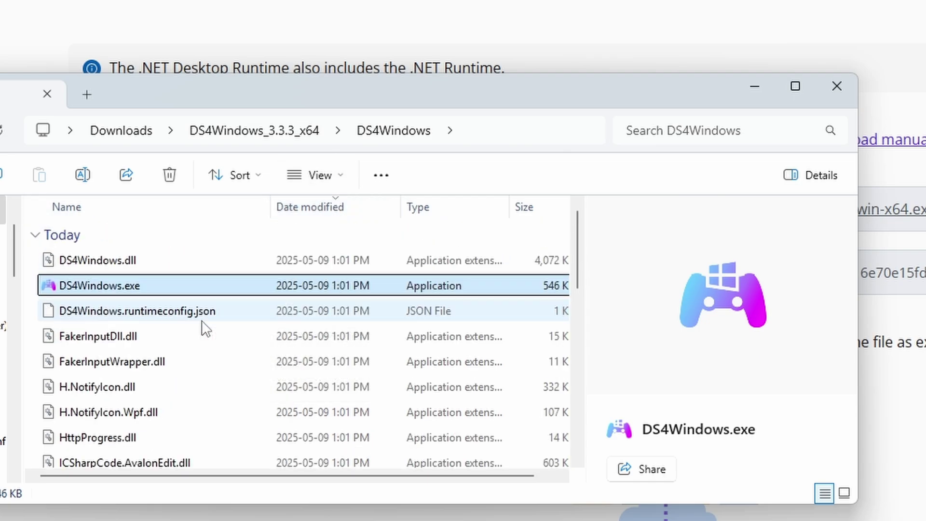
double_click(134, 285)
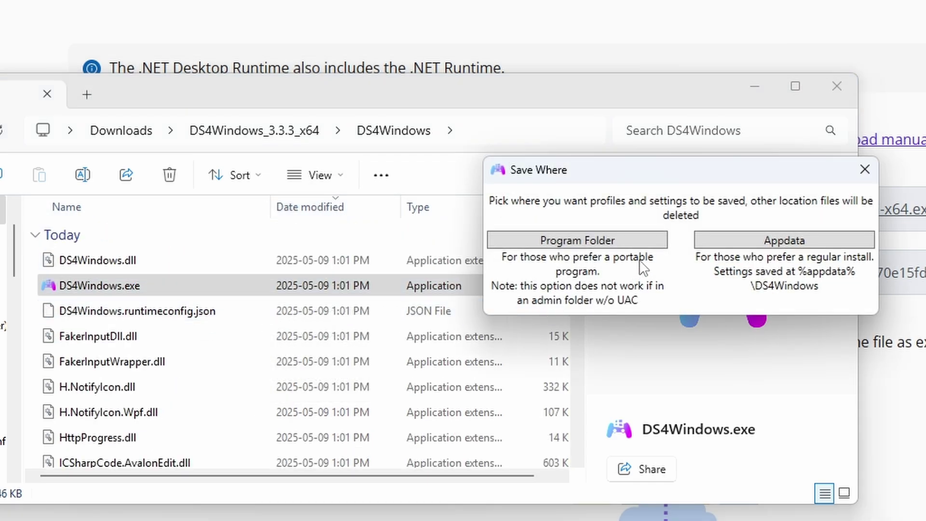
click(739, 239)
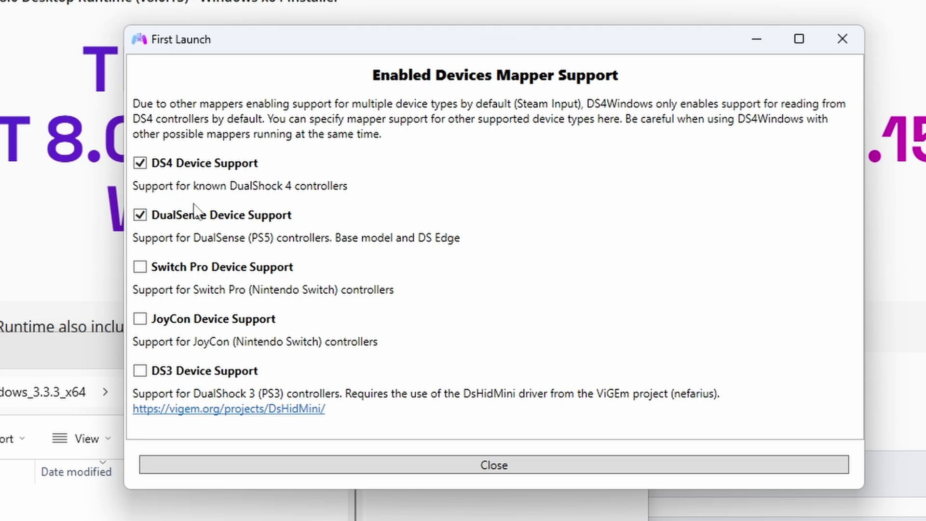
Dismiss First Launch and install the ViGEmBus driver through its setup wizard.
click(407, 464)
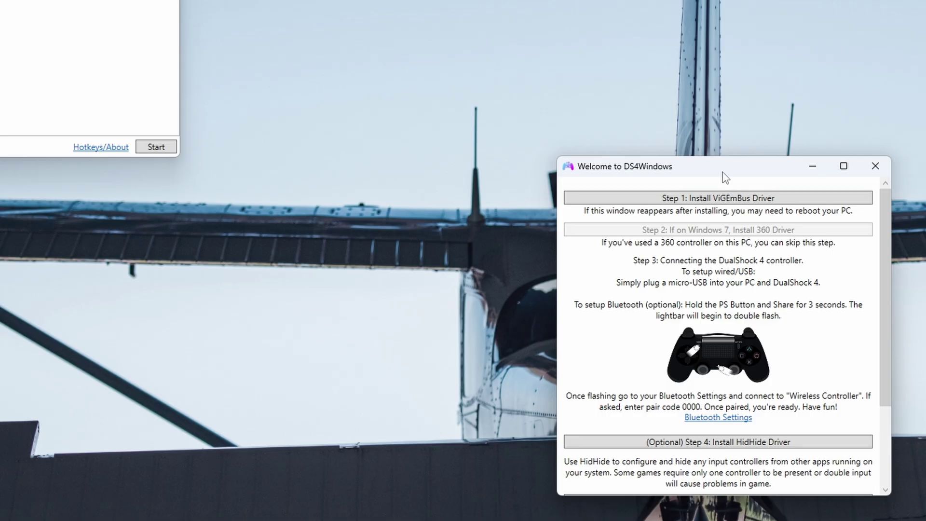
drag(722, 176, 453, 37)
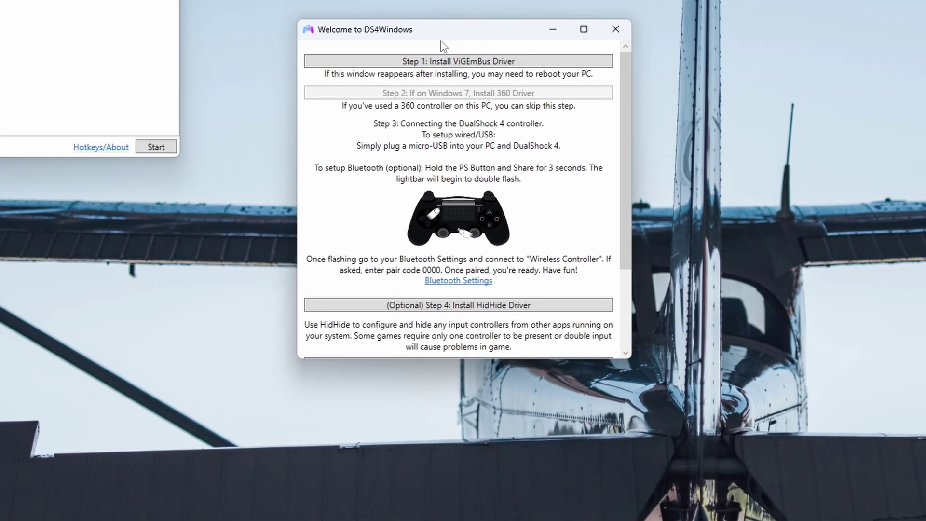
click(460, 61)
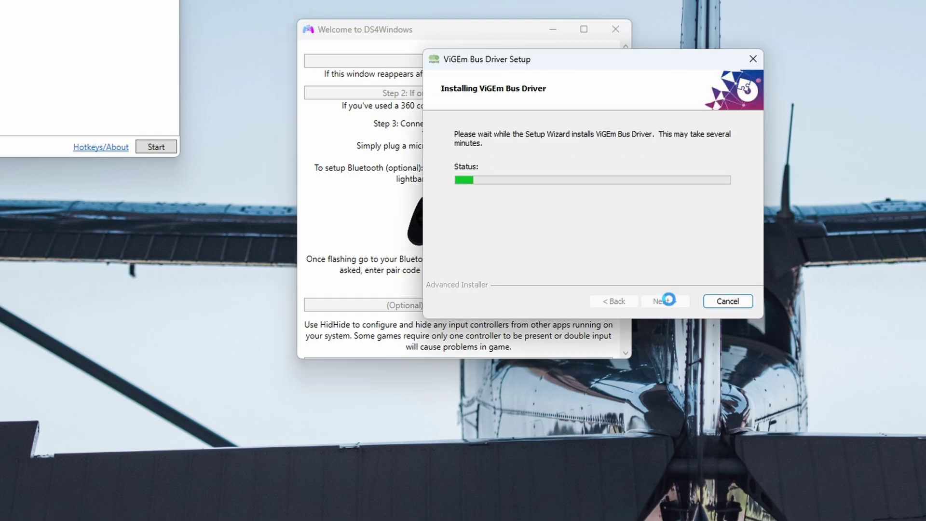
click(669, 302)
Finish the DS4Windows welcome guide to reach the main controllers window.
scroll(473, 119, down, 1)
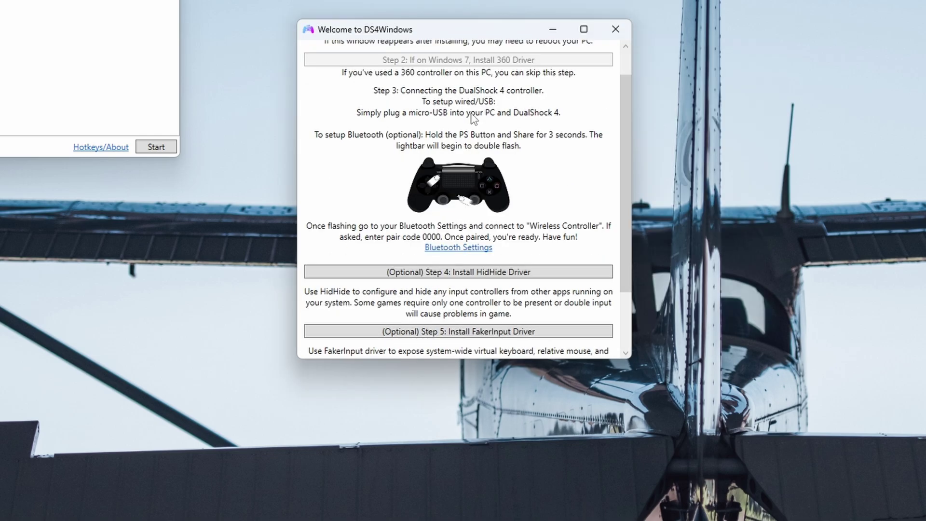
scroll(474, 119, up, 1)
scroll(474, 118, down, 1)
scroll(474, 119, down, 4)
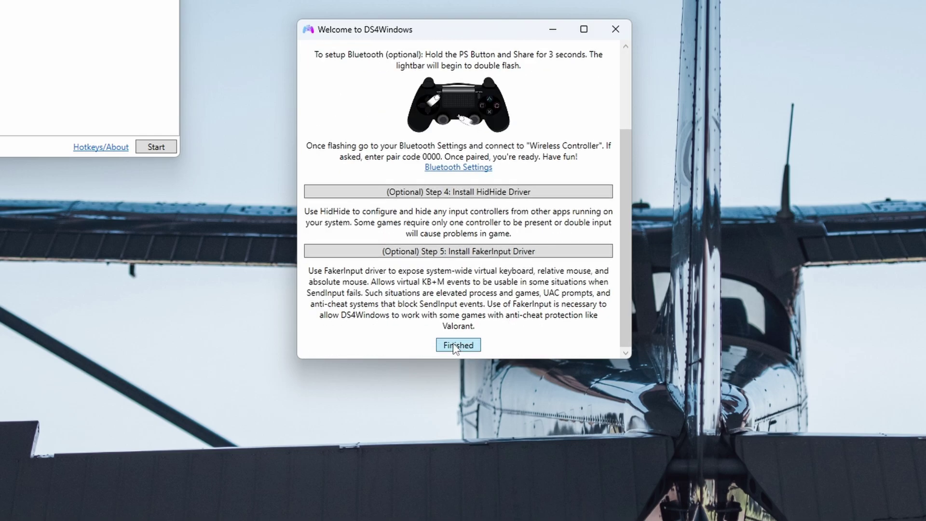
click(460, 344)
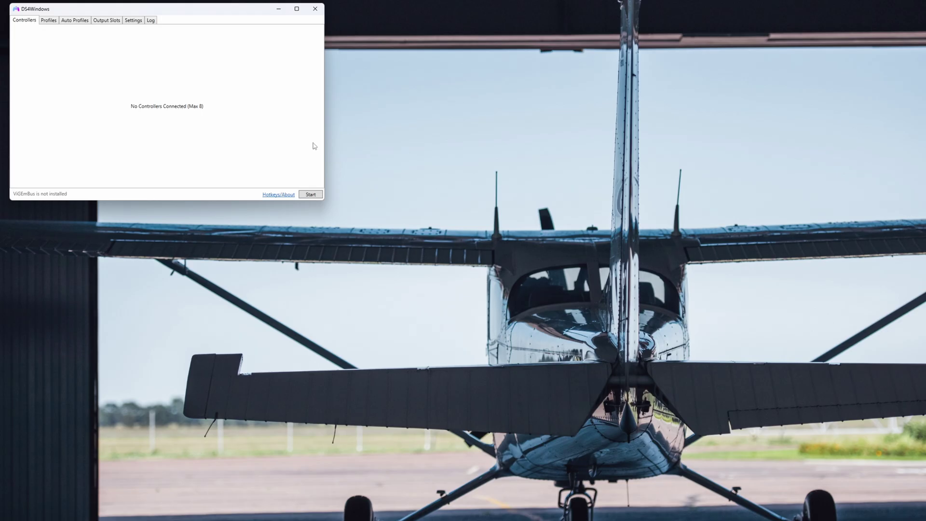
Start DS4Windows so the DualSense is detected over Bluetooth on the Default profile.
drag(226, 9, 505, 42)
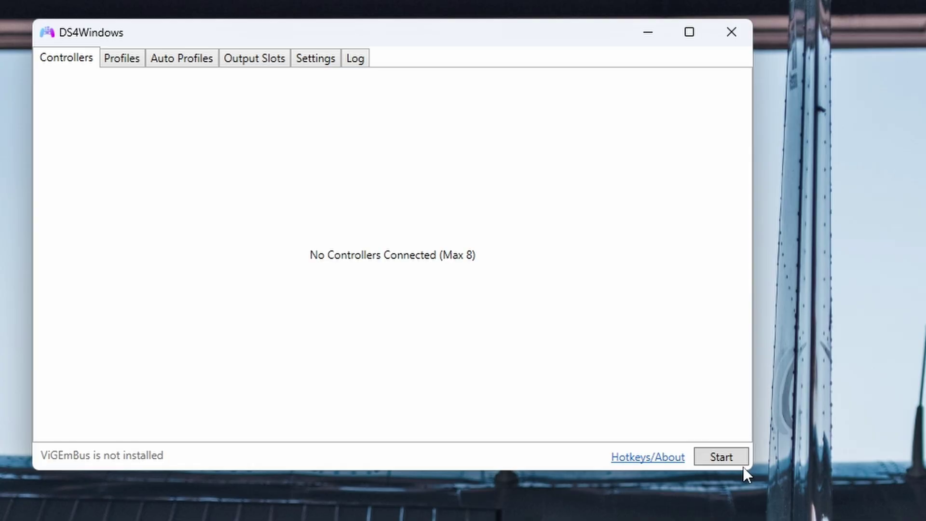
click(733, 461)
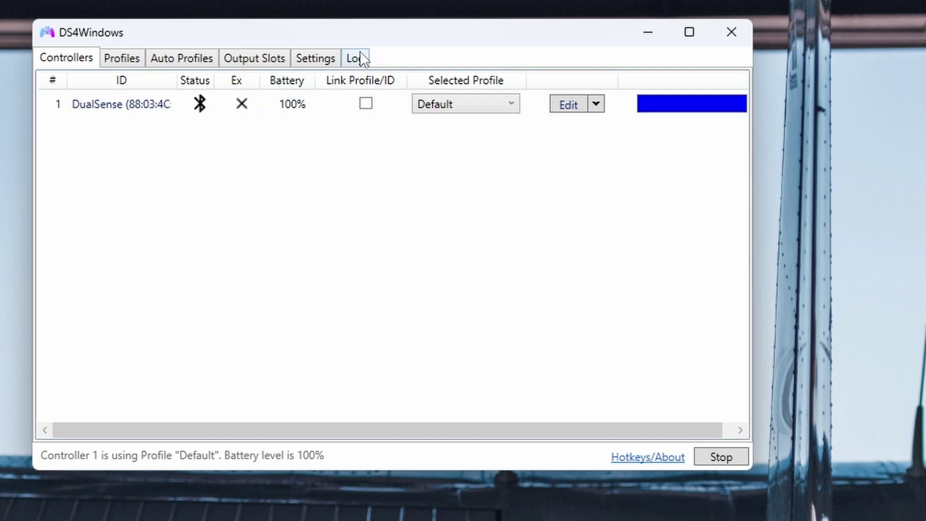
Close DS4Windows and cut the DS4Windows_3.3.3_x64 folder from Downloads.
click(733, 37)
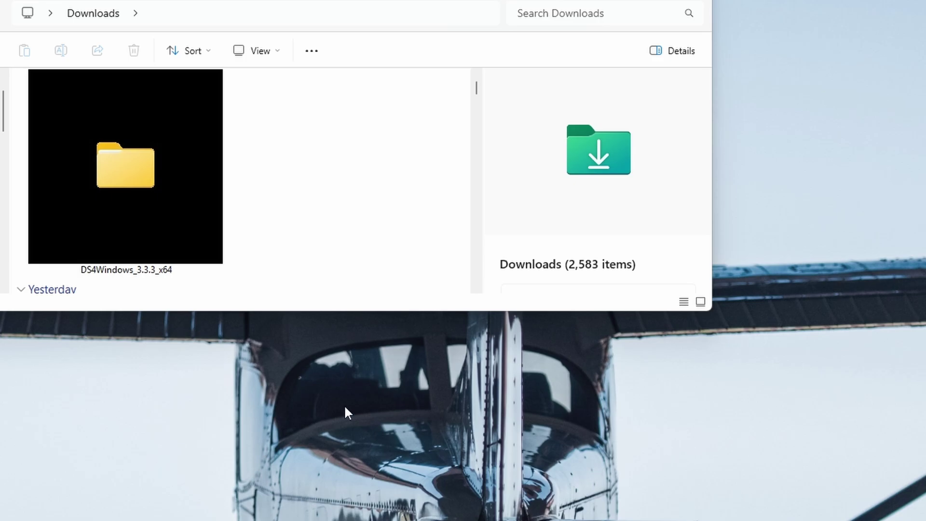
right_click(130, 175)
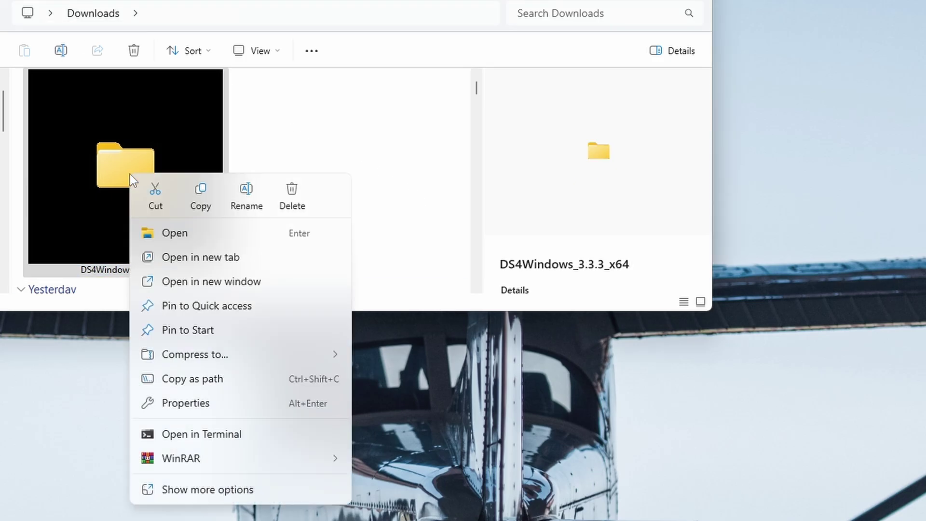
mouse_move(189, 359)
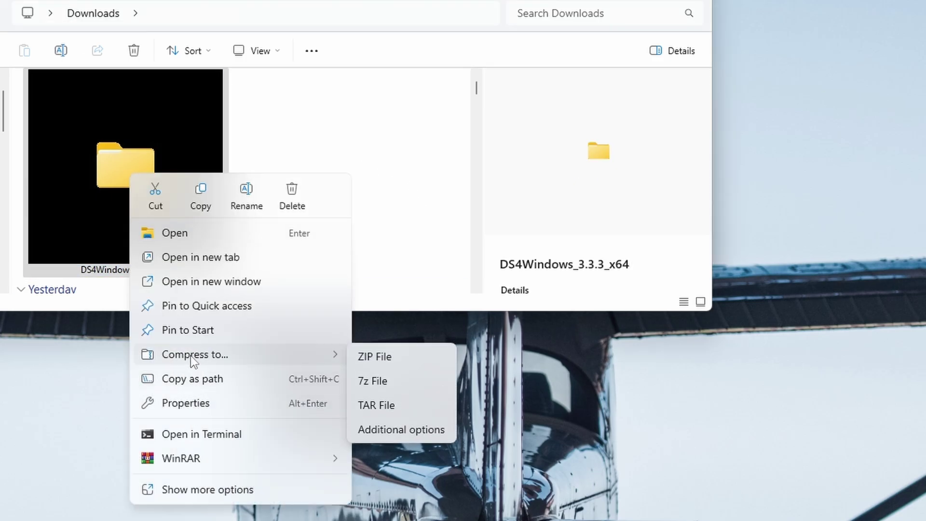
click(238, 488)
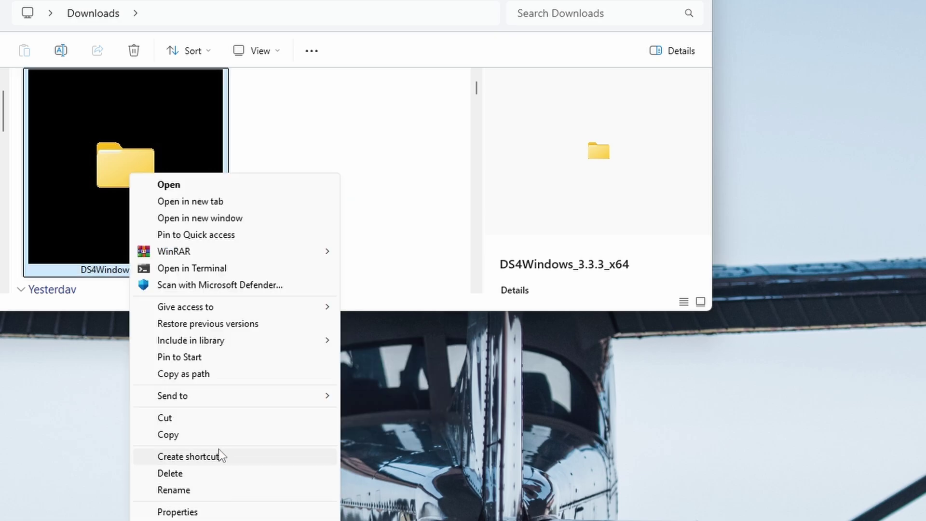
click(181, 416)
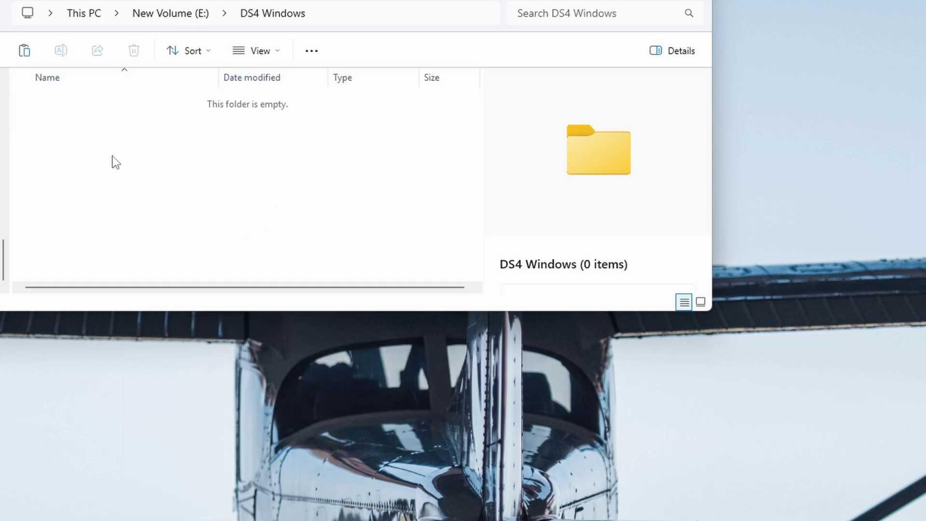
Paste the folder into the DS4 Windows folder on New Volume (E:).
right_click(112, 155)
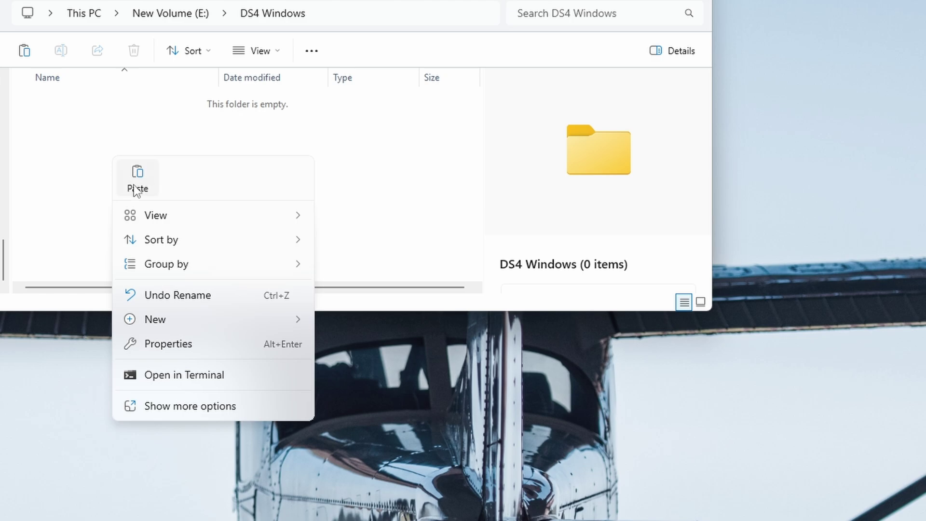
click(78, 183)
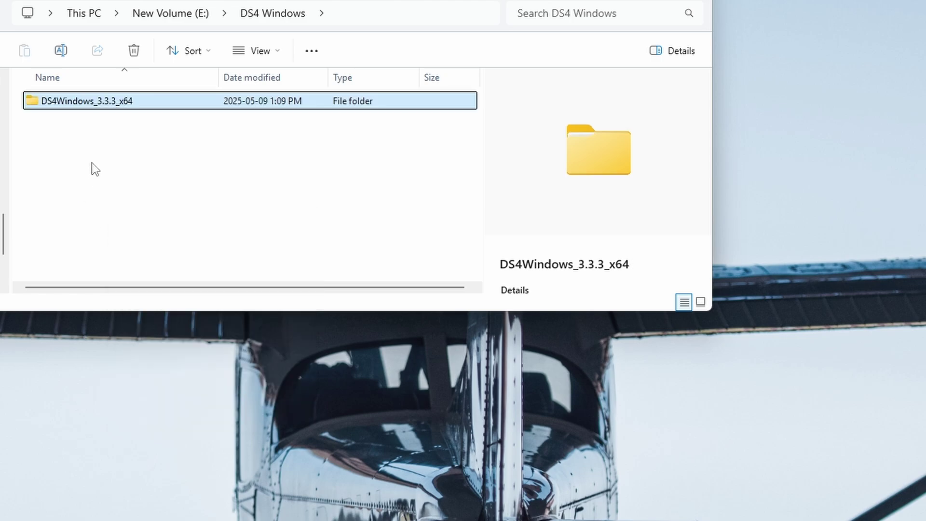
click(91, 167)
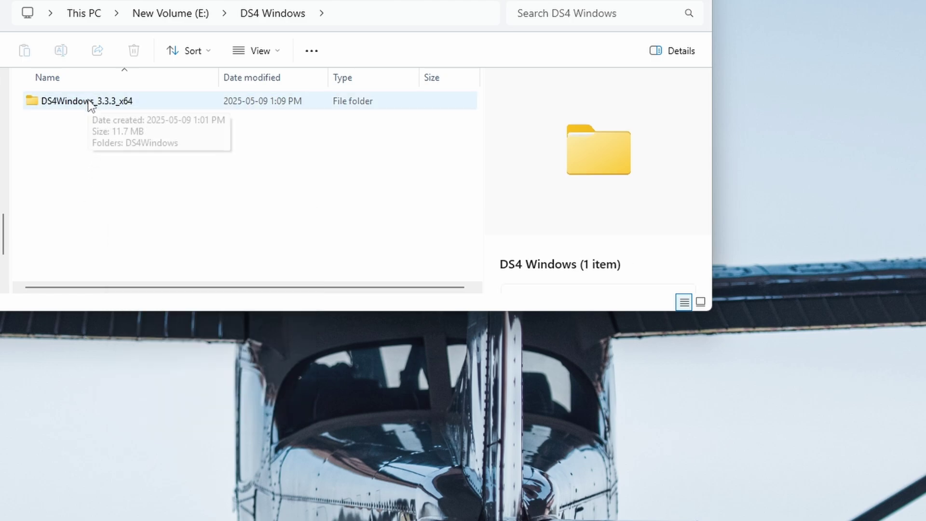
double_click(89, 99)
click(88, 102)
Run DS4Windows.exe from its new location on E: and pin DS4Windows to the taskbar.
double_click(91, 102)
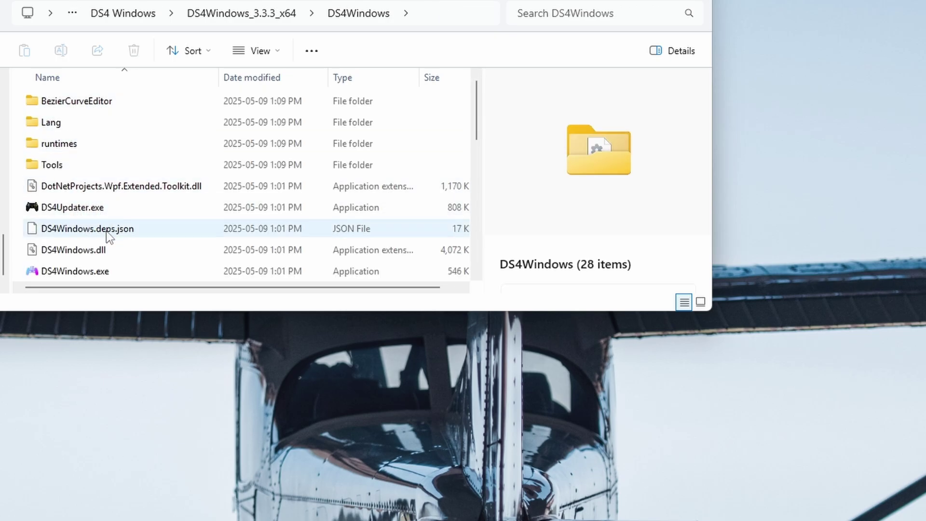
scroll(112, 209, down, 1)
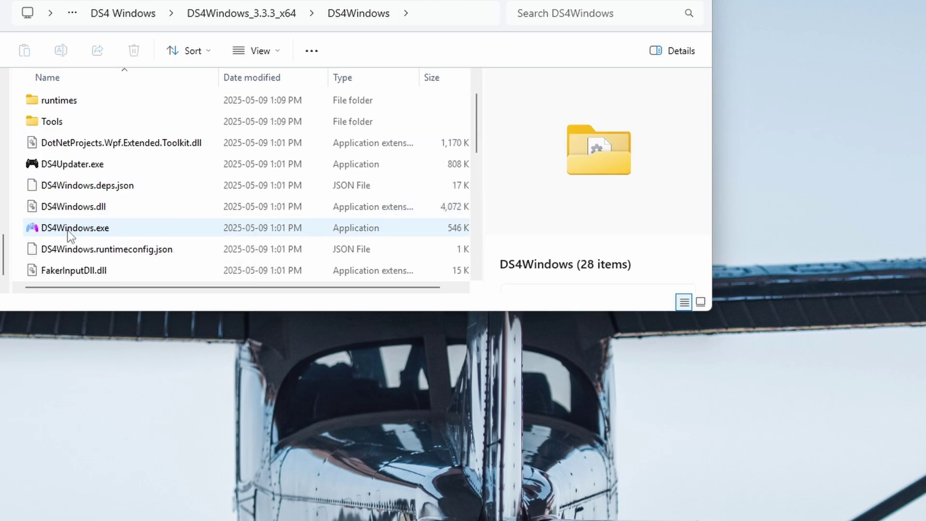
click(46, 231)
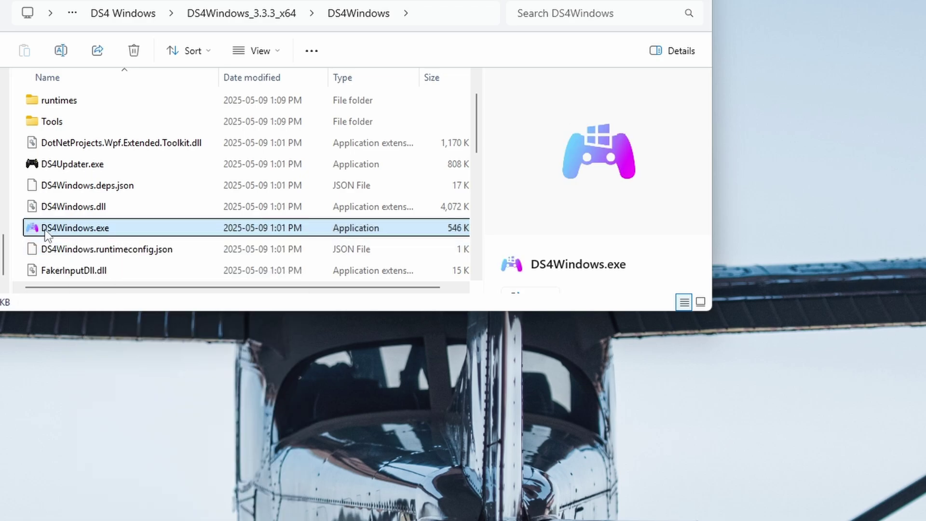
double_click(110, 228)
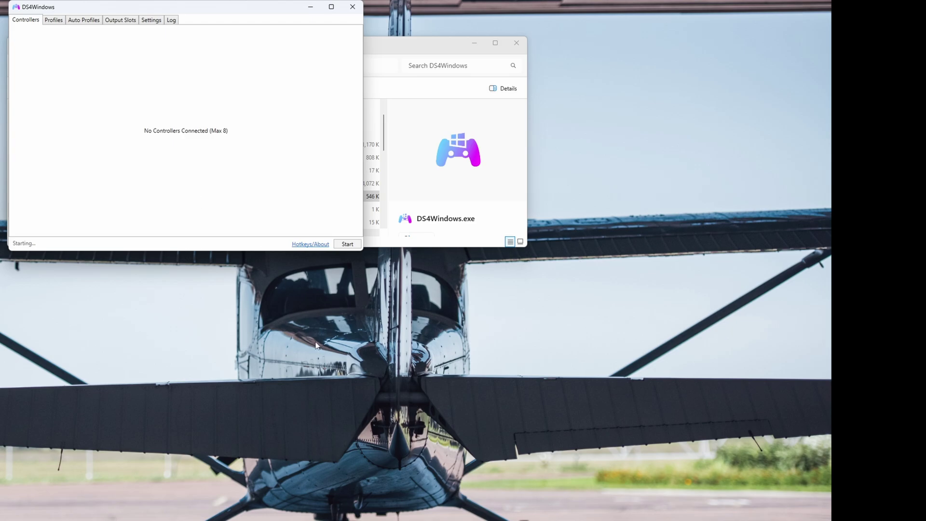
right_click(637, 493)
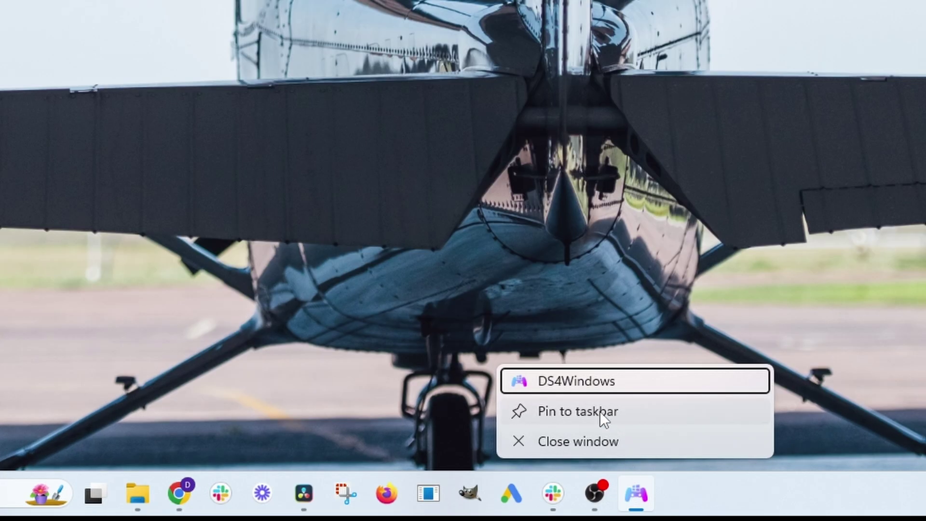
click(596, 411)
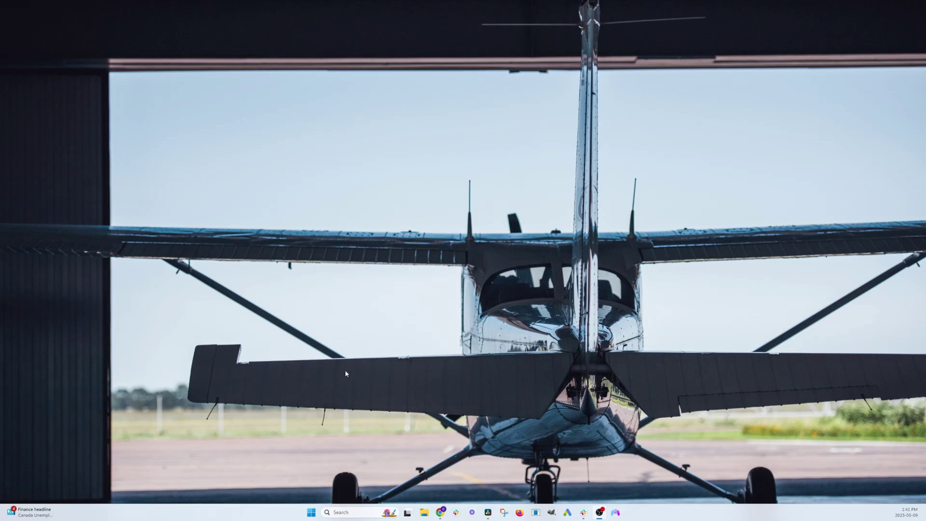
Look up HidHide Configuration Client with 'hid' in the taskbar search.
click(616, 512)
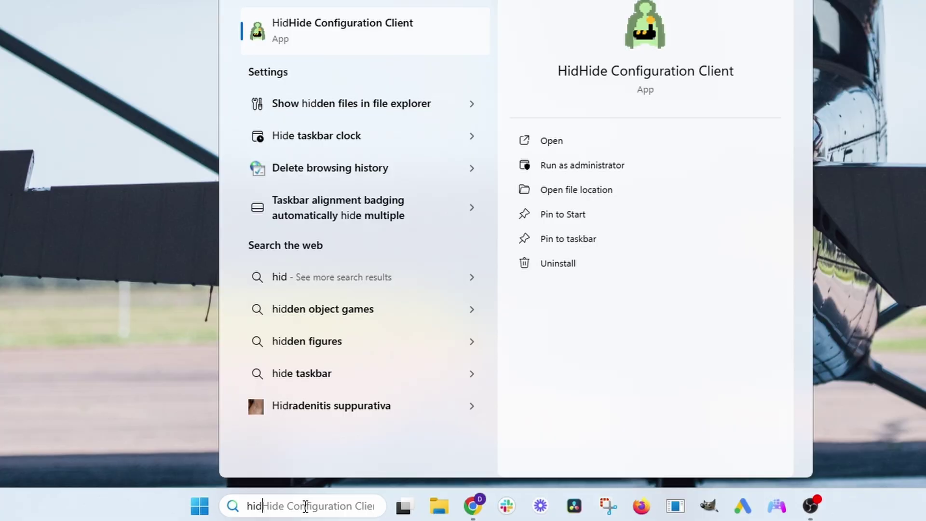
In HidHide, tick Controller (XBOX 360 For Windows) to hide it while the DualSense stays visible.
click(323, 28)
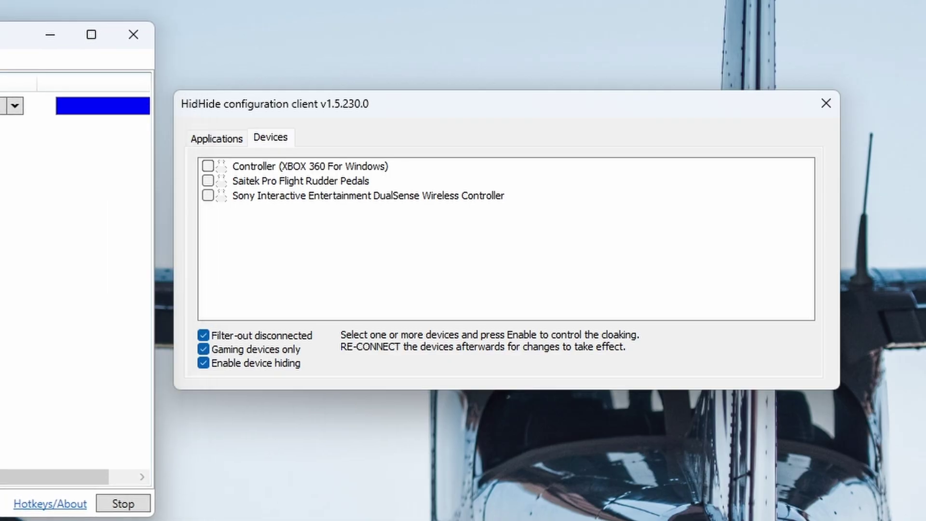
click(265, 164)
click(294, 198)
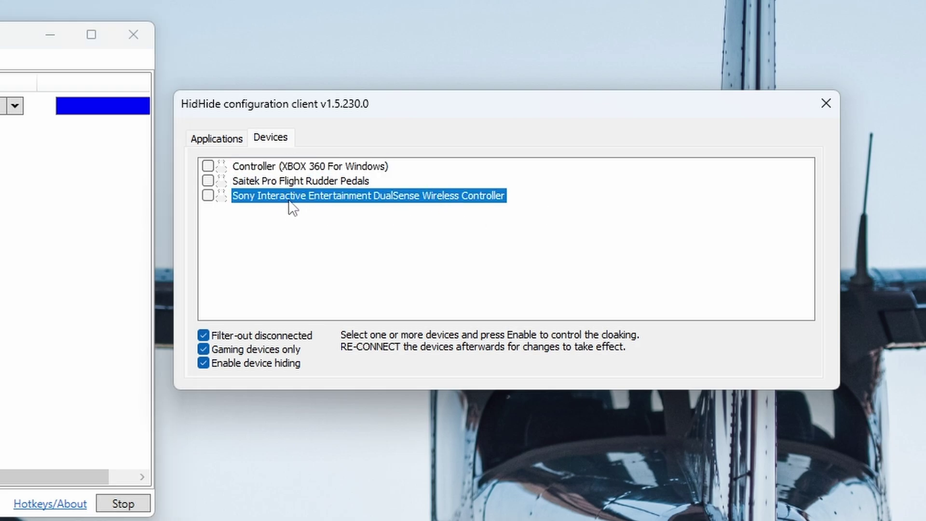
click(207, 165)
drag(120, 192, 0, 0)
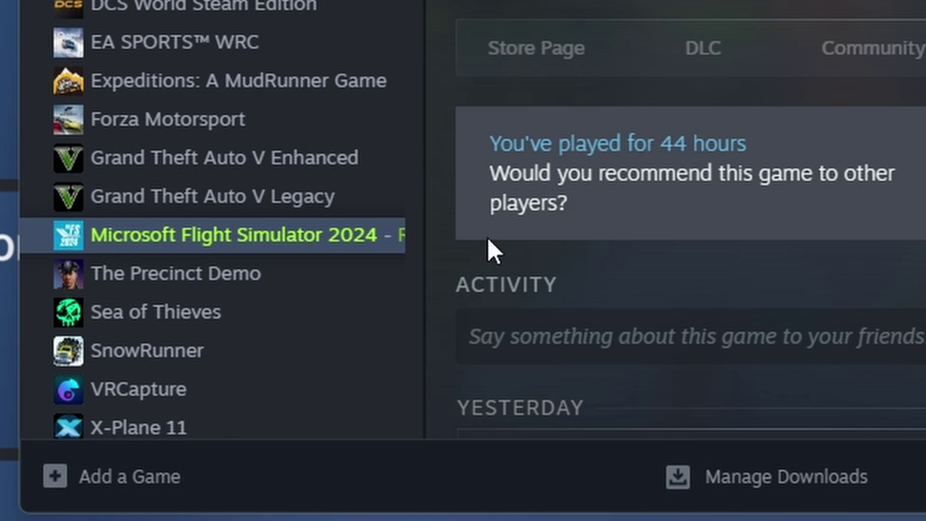
Open MSFS 2024's Controller layout in Steam, skip the intro, and disable Steam Input.
right_click(187, 237)
mouse_move(253, 414)
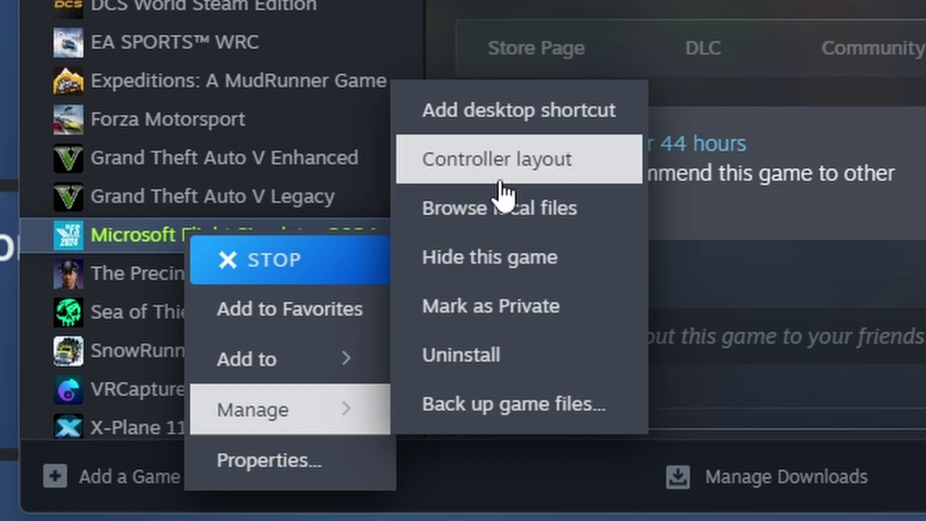
click(518, 160)
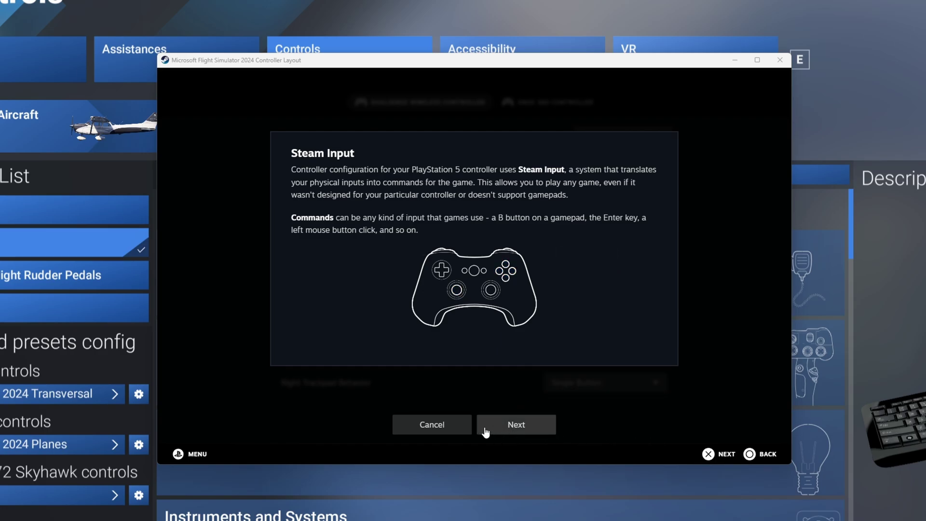
click(517, 430)
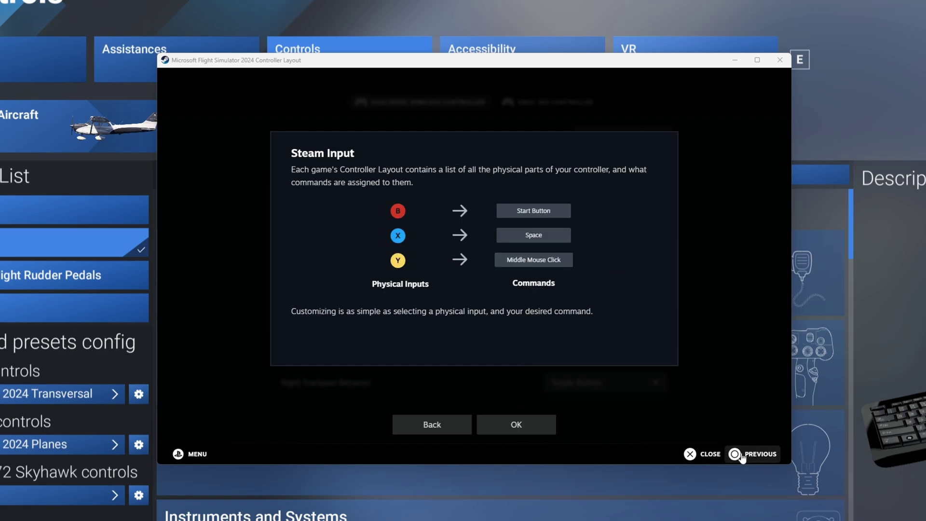
click(710, 450)
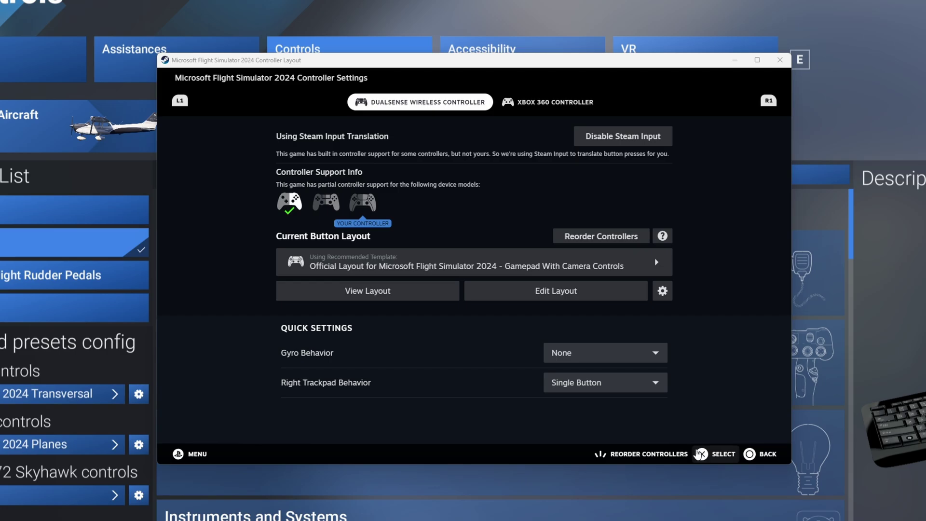
click(612, 138)
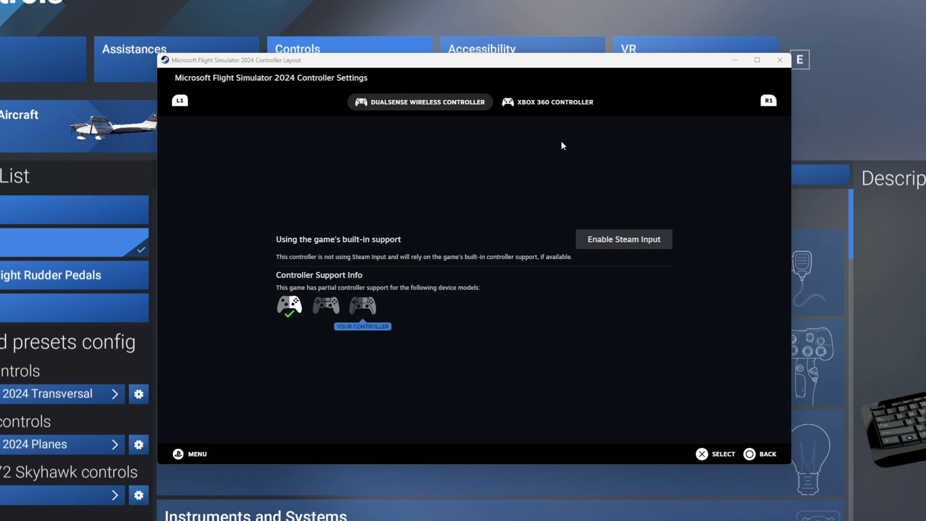
Close Steam's layout window and select Controller in the MSFS 2024 Controls Devices List.
click(760, 453)
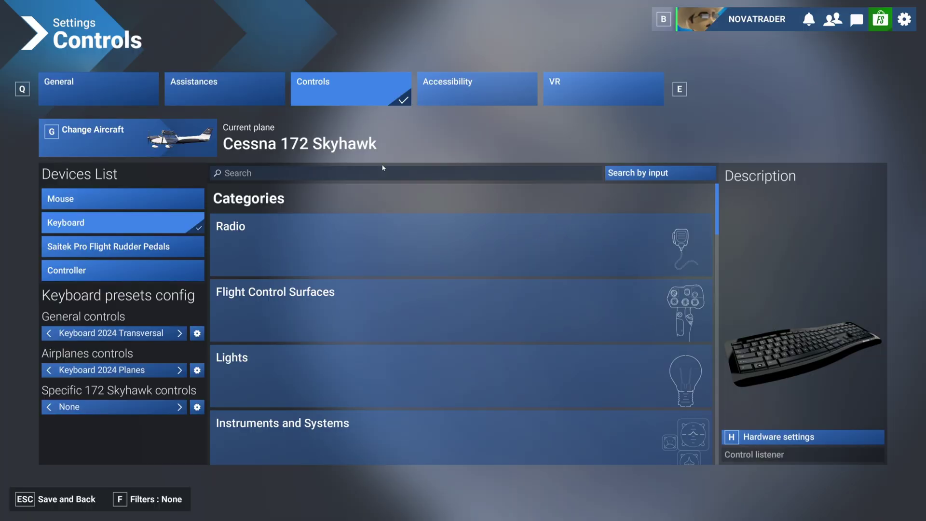
click(111, 278)
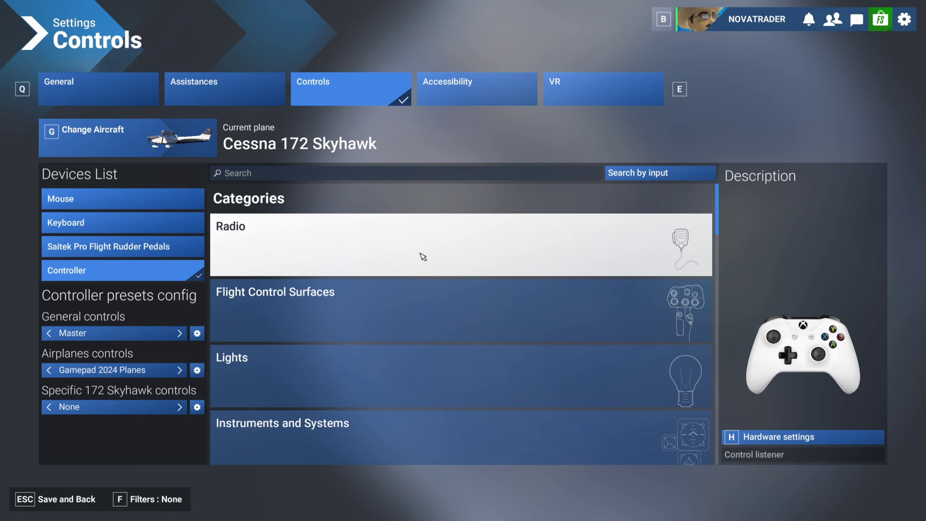
key(Up)
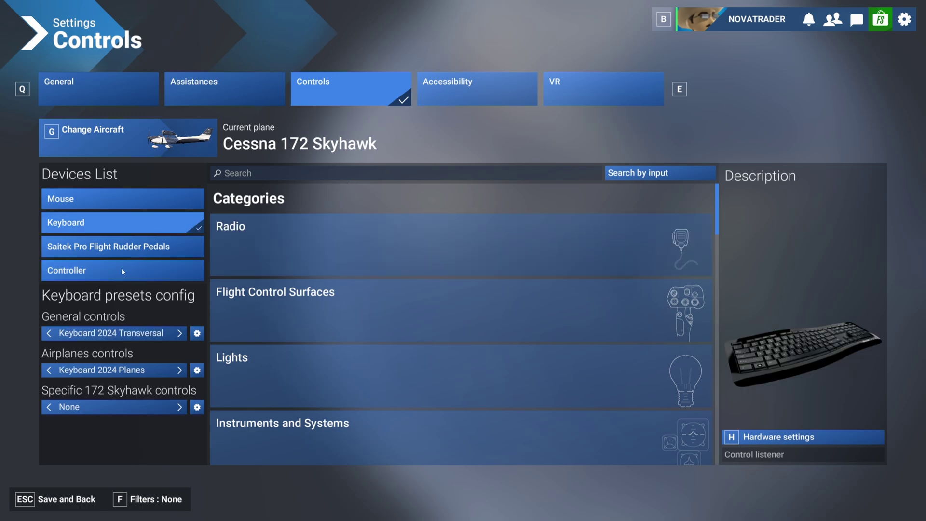
click(99, 274)
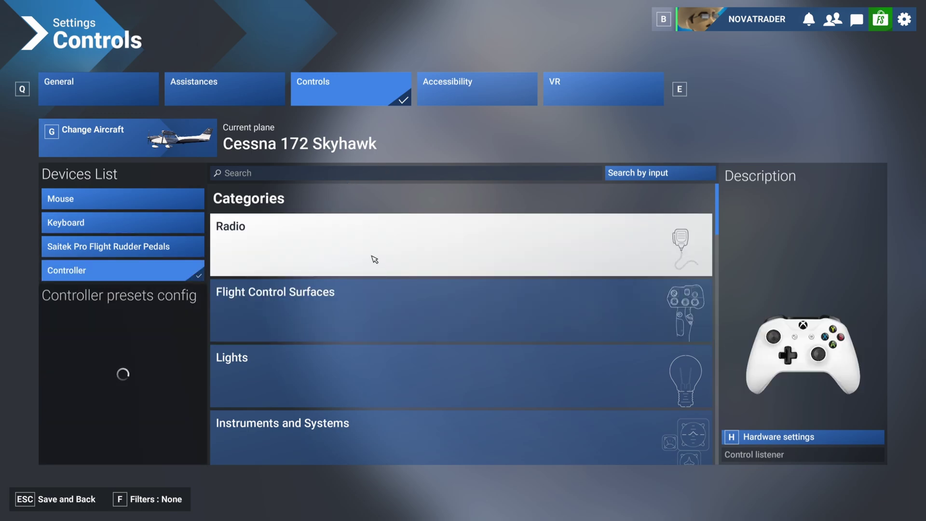